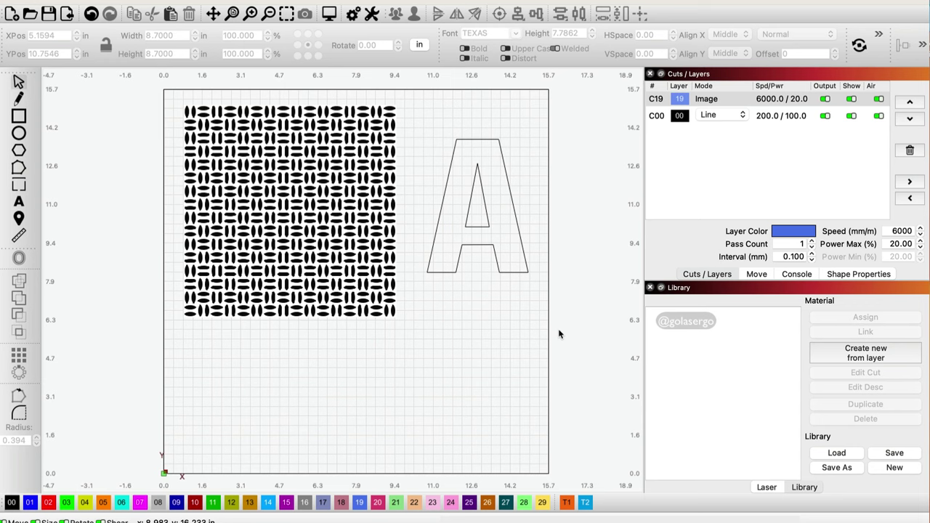
Deselect the pattern image and move the outline letter A to tool layer T1
left_click(291, 170)
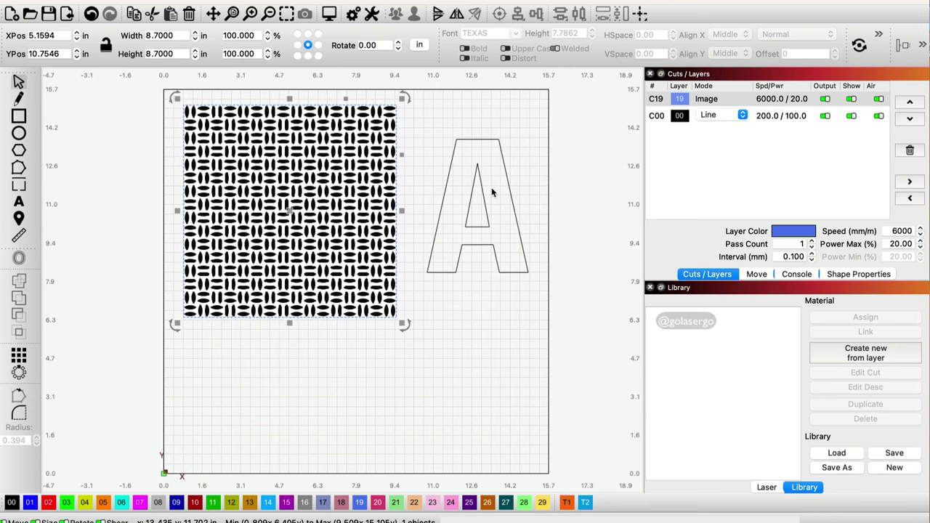
left_click(517, 115)
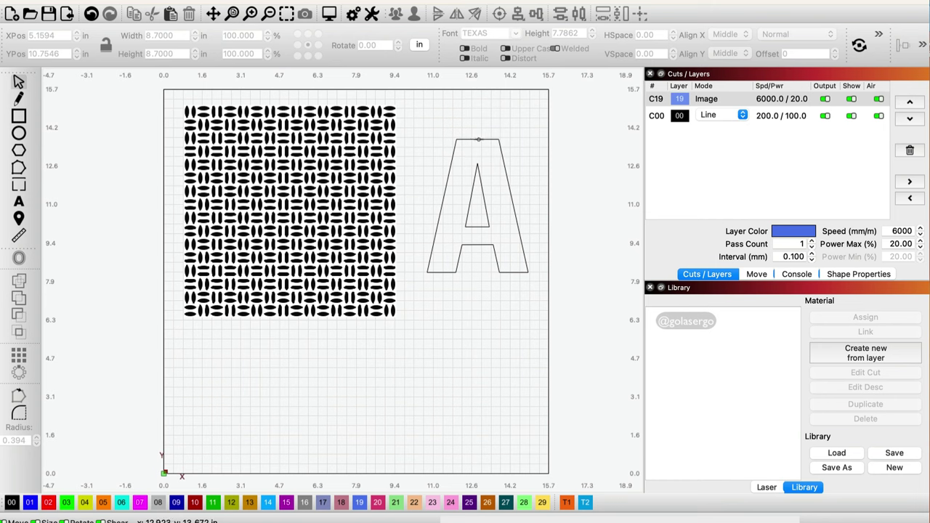
left_click(479, 139)
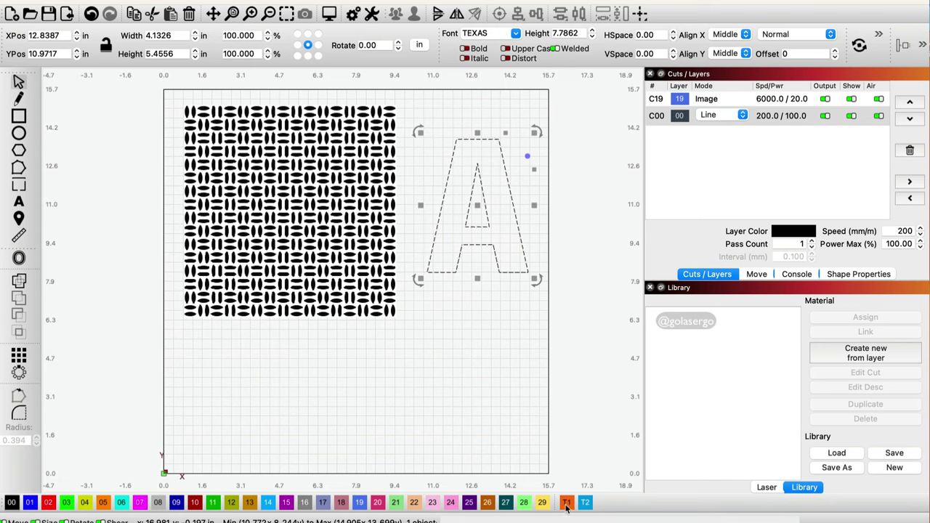
left_click(566, 502)
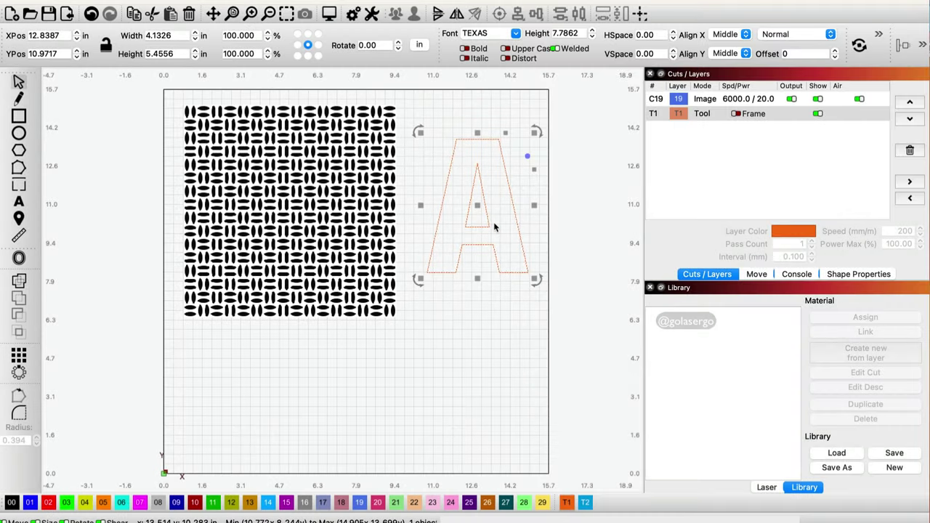
Place the letter A over the oval pattern, select both, and apply the A as a mask
left_click_drag(477, 205, 289, 207)
left_click(497, 332)
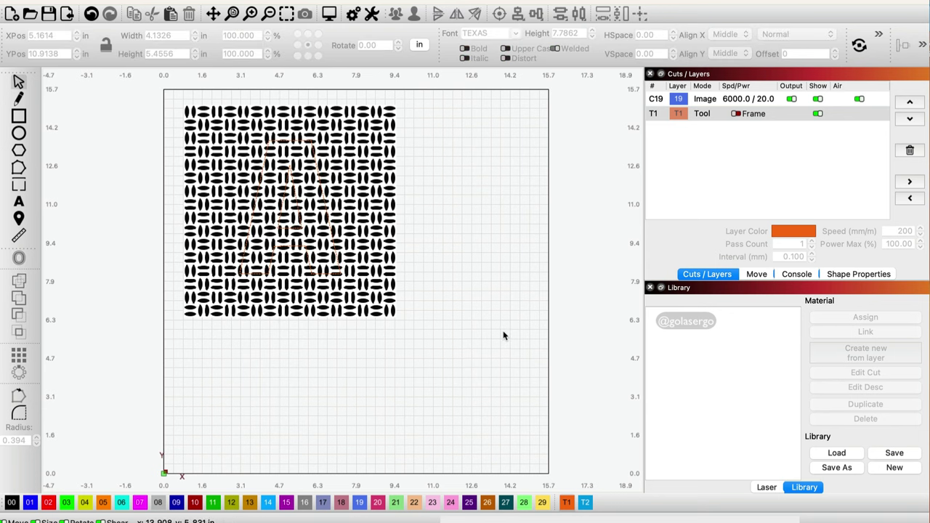
left_click_drag(503, 332, 137, 93)
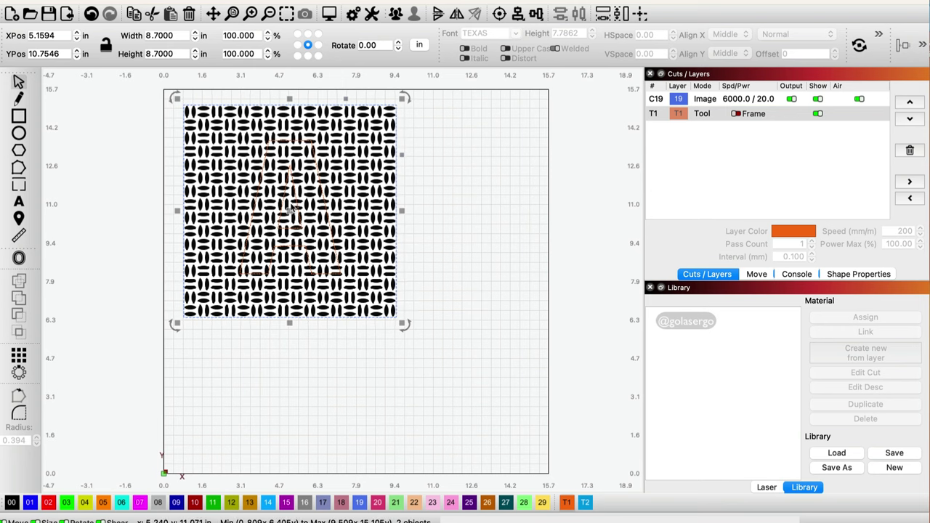
right_click(291, 208)
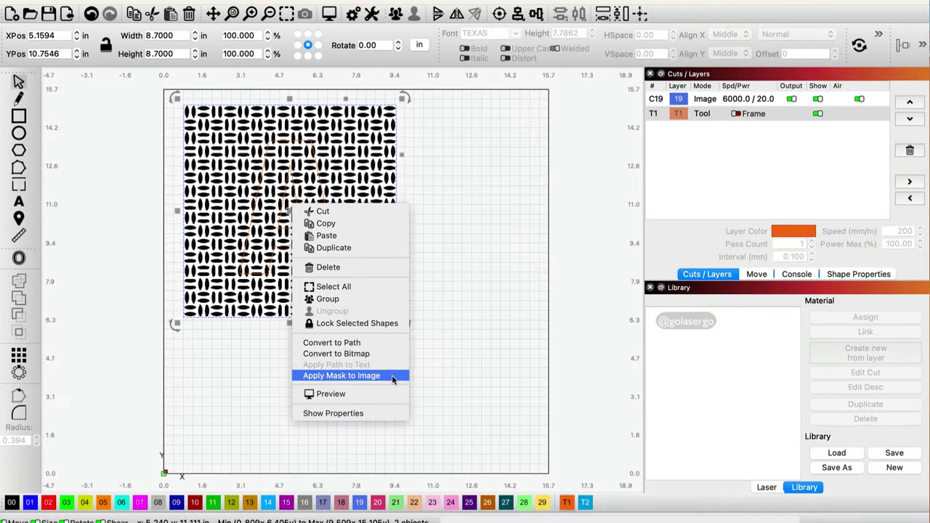
left_click(391, 375)
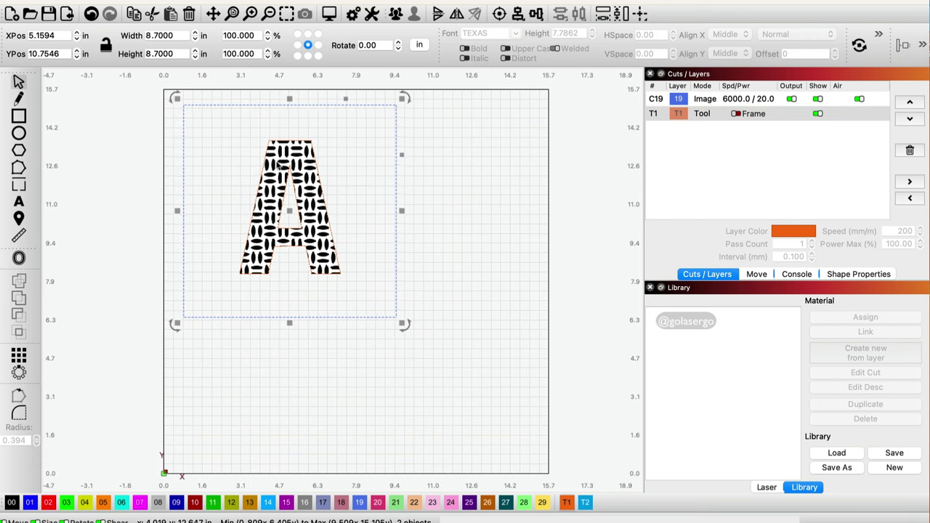
Shift the letter A slightly left and enlarge the pattern image to 8.38 inches
mouse_move(279, 166)
left_mouse_down()
mouse_move(293, 166)
mouse_move(271, 166)
mouse_move(360, 167)
mouse_move(260, 167)
mouse_move(320, 203)
mouse_move(269, 191)
mouse_move(287, 150)
mouse_move(316, 150)
mouse_move(288, 150)
left_mouse_up()
left_click(426, 193)
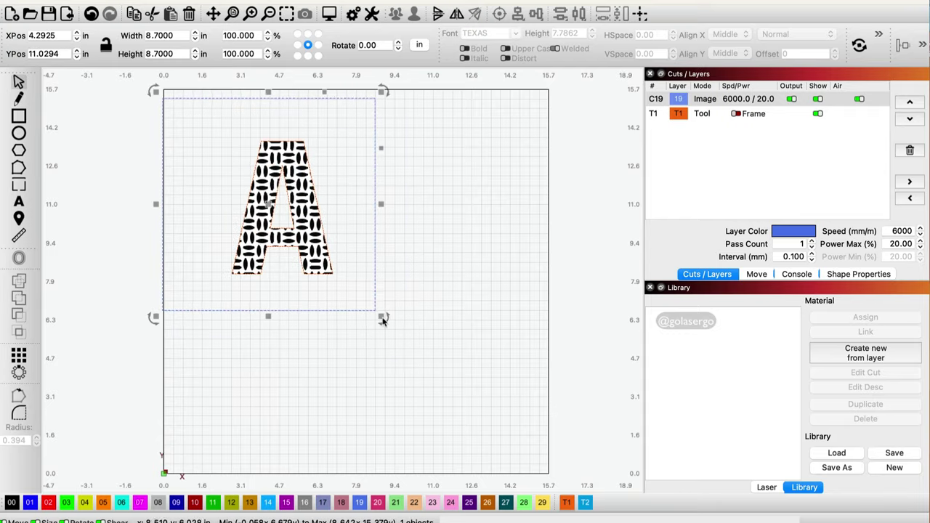
mouse_move(379, 315)
left_mouse_down()
mouse_move(473, 401)
mouse_move(355, 293)
mouse_move(368, 306)
left_mouse_up()
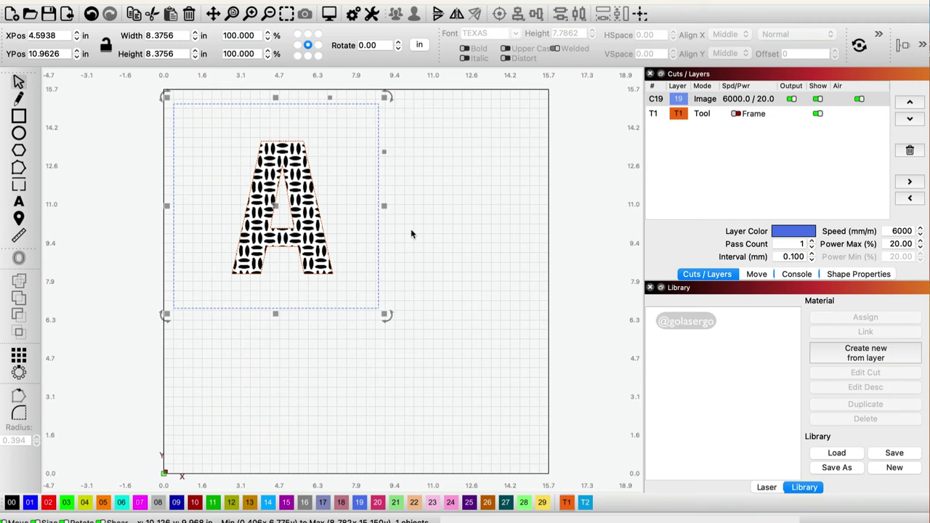
Enlarge the masking letter A to about 4.31 by 5.69 inches
key("Escape")
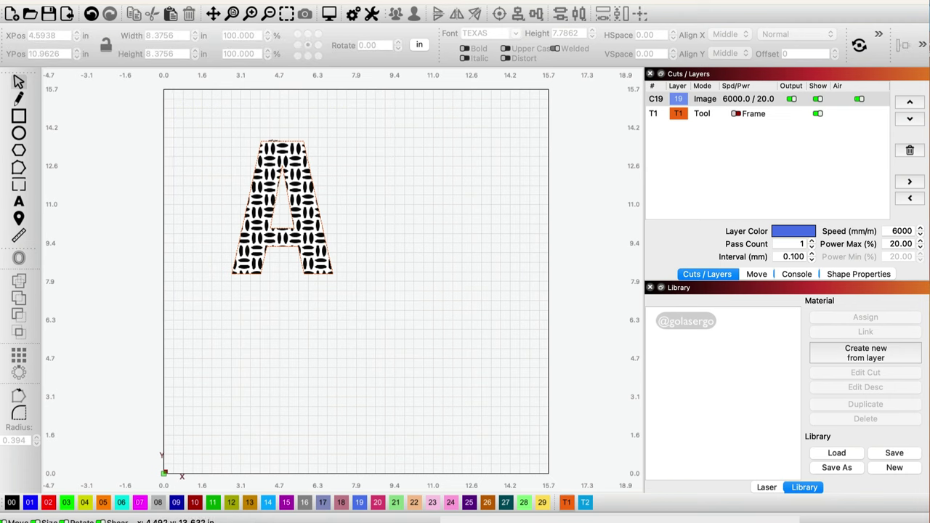
left_click(274, 141)
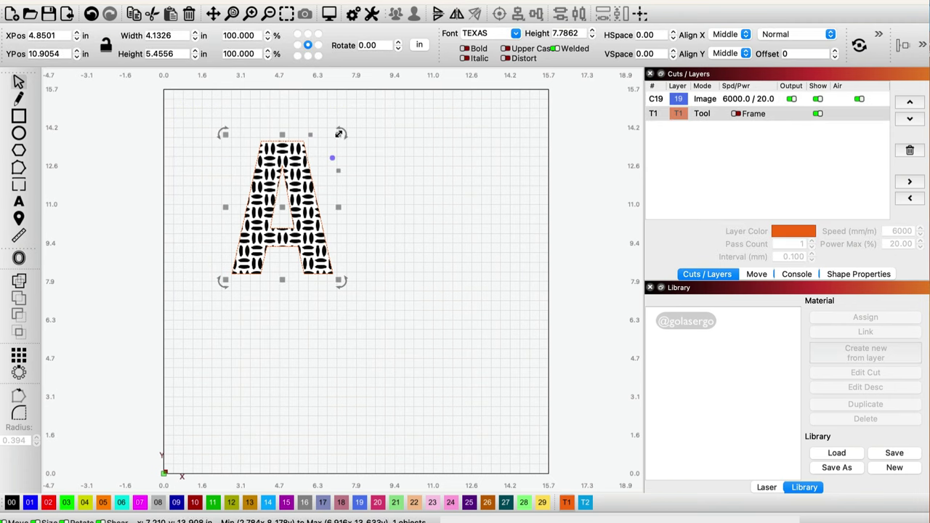
mouse_move(338, 133)
left_mouse_down()
mouse_move(365, 117)
mouse_move(342, 130)
left_mouse_up()
left_click(411, 223)
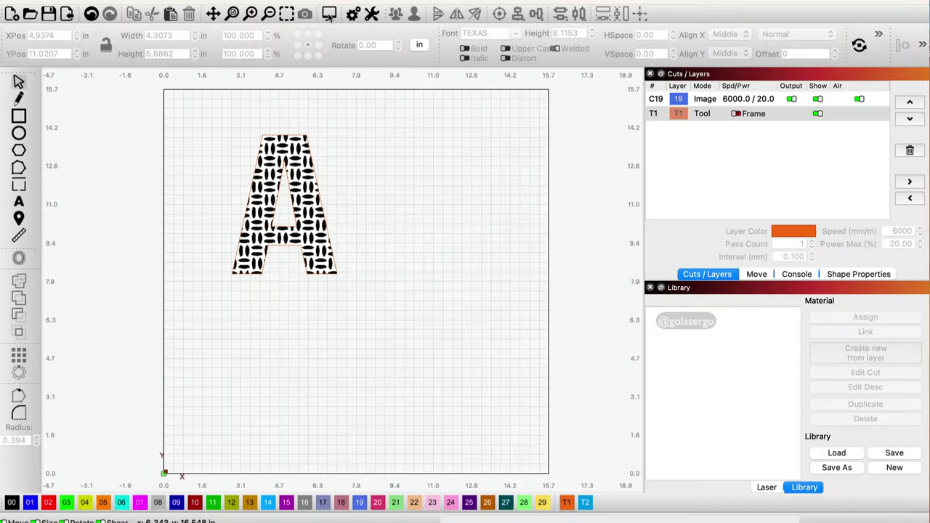
left_click(330, 14)
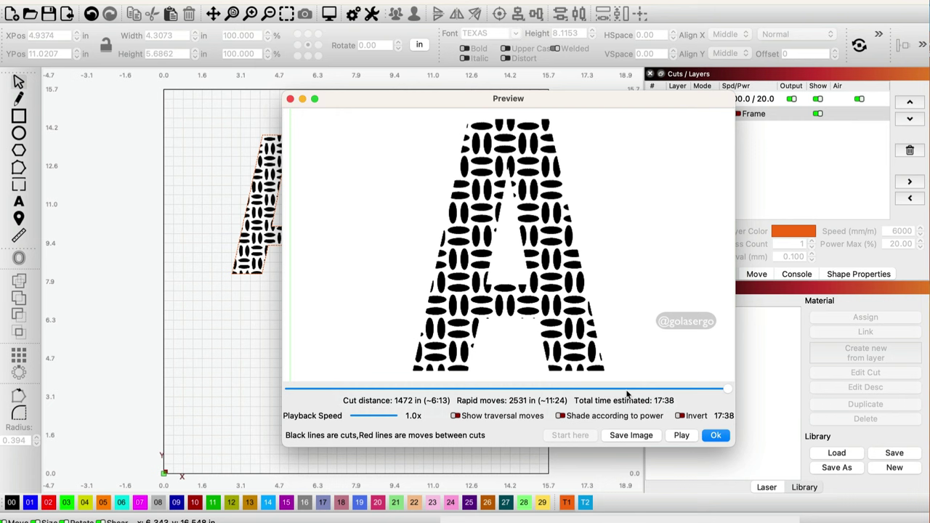
mouse_move(726, 393)
left_mouse_down()
mouse_move(307, 387)
mouse_move(723, 388)
left_mouse_up()
left_click(716, 435)
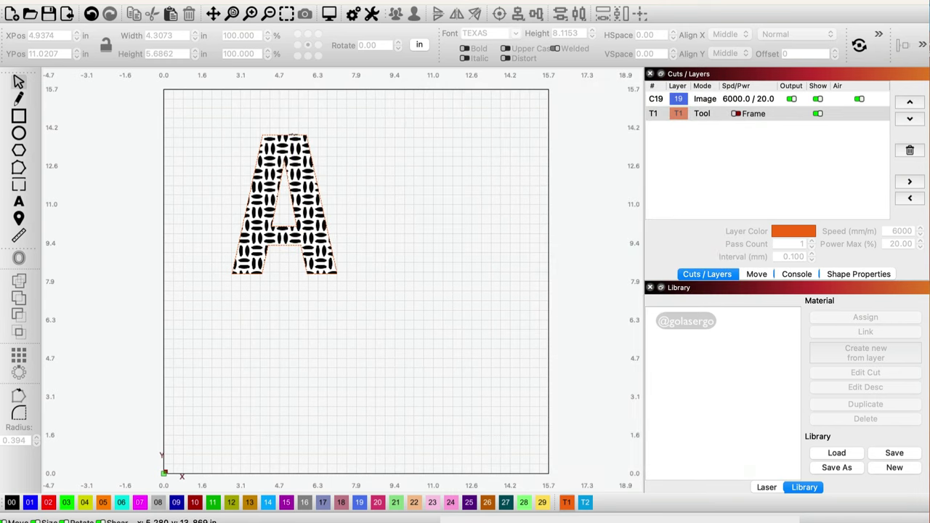
Move the letter A to red Line layer C02 and check the 17:45 job preview
left_click(291, 135)
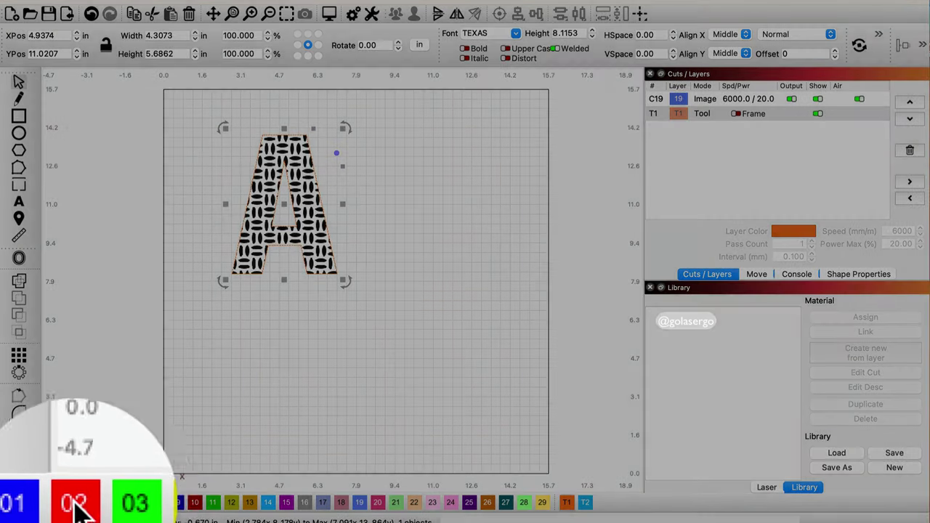
left_click(48, 503)
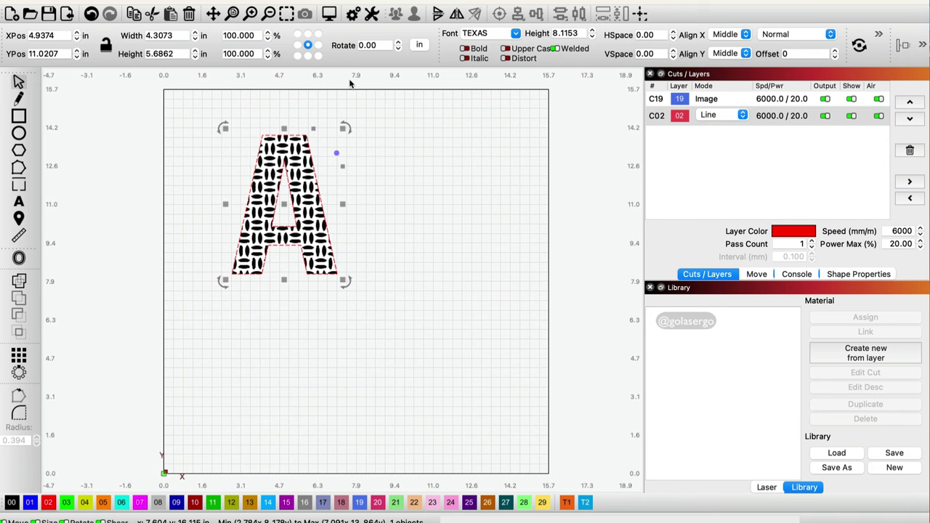
left_click(328, 14)
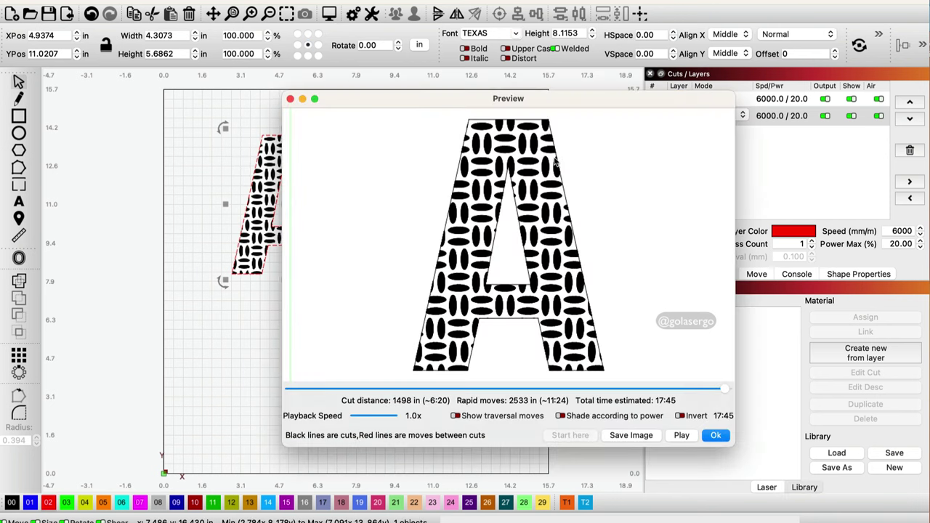
left_click(715, 436)
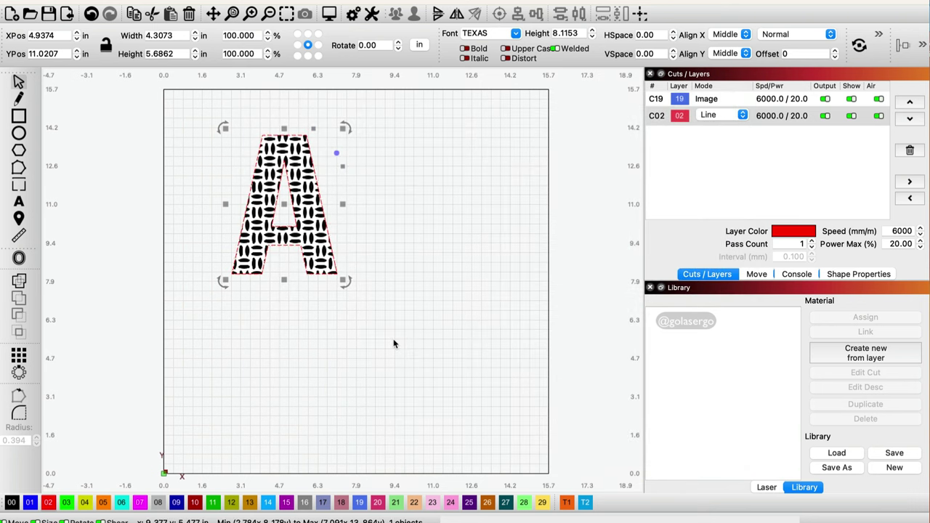
Undo the mask, return the A to layer T1, and move the pattern left to X 1.0867 in
key("super+z")
key("super+z")
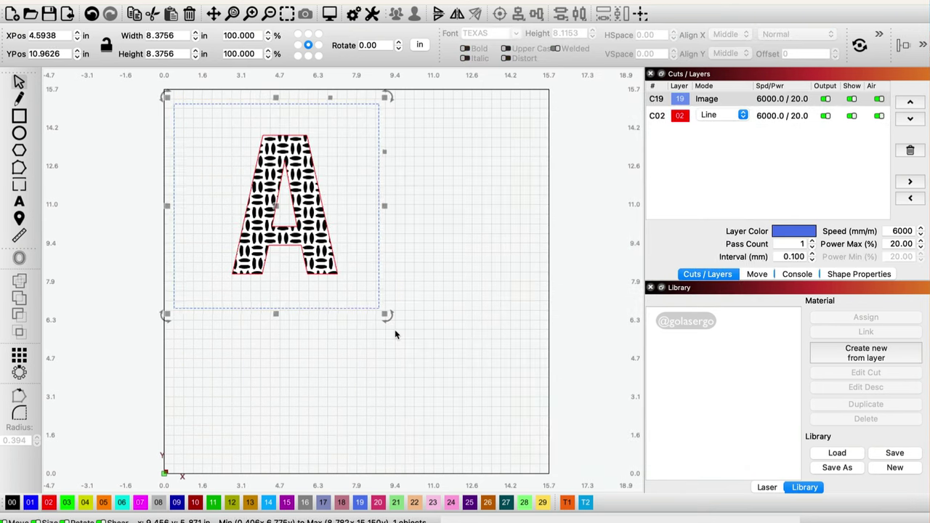
key("super+z")
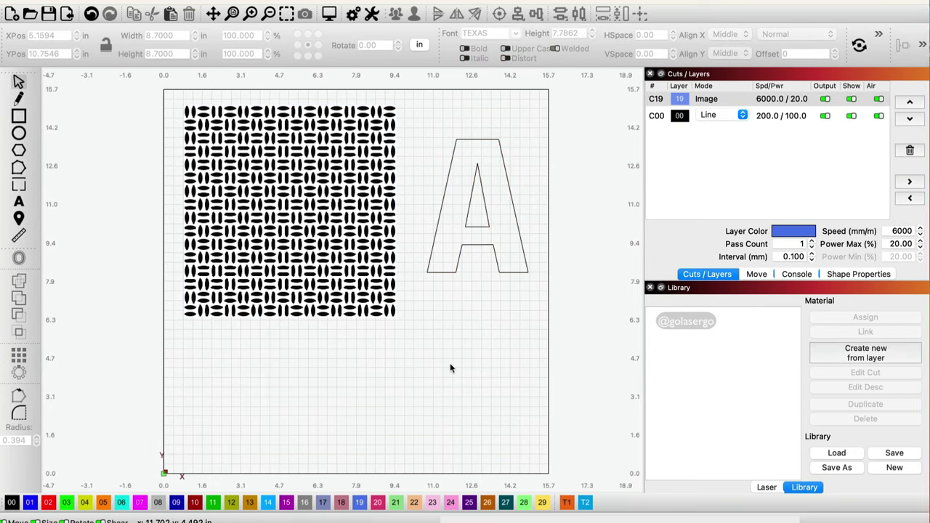
left_click(476, 139)
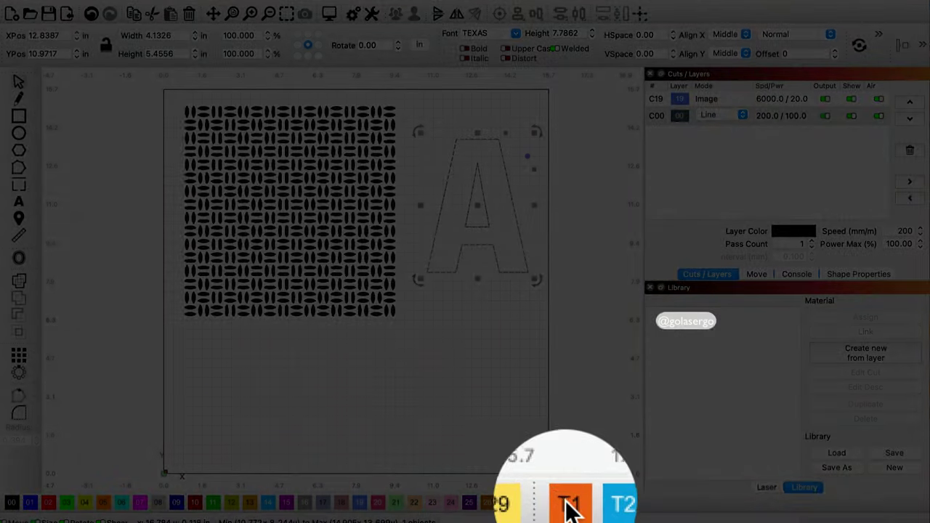
left_click(566, 503)
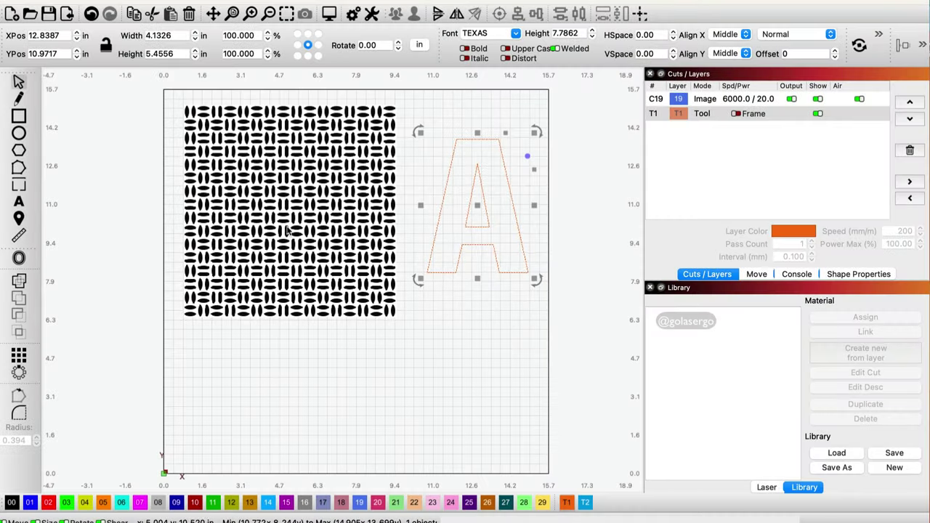
left_click(312, 169)
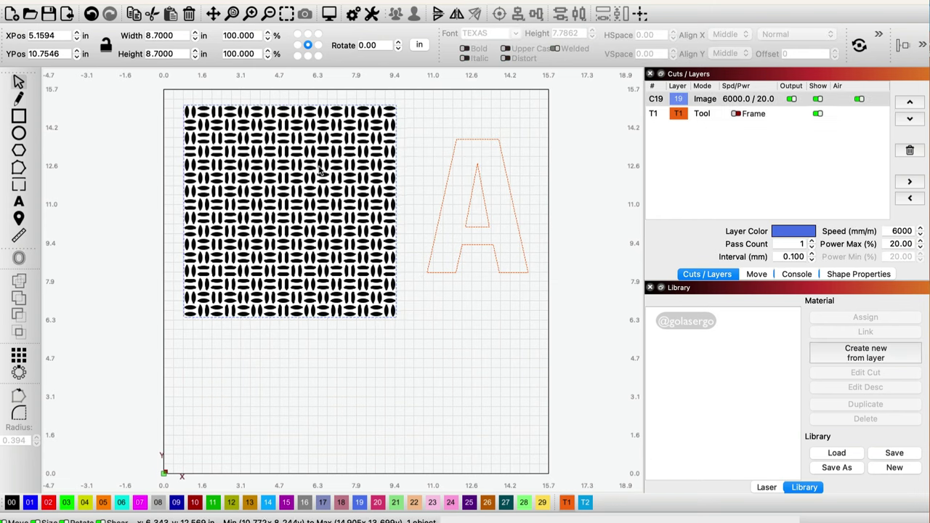
left_click_drag(312, 169, 232, 166)
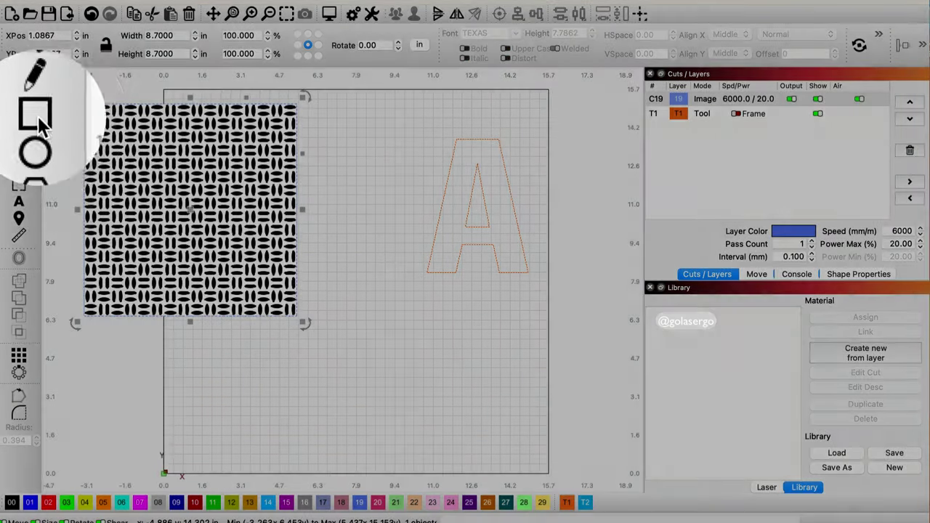
Draw a 6.93 by 7.56-inch rectangle around the letter A and select both shapes
left_click(19, 117)
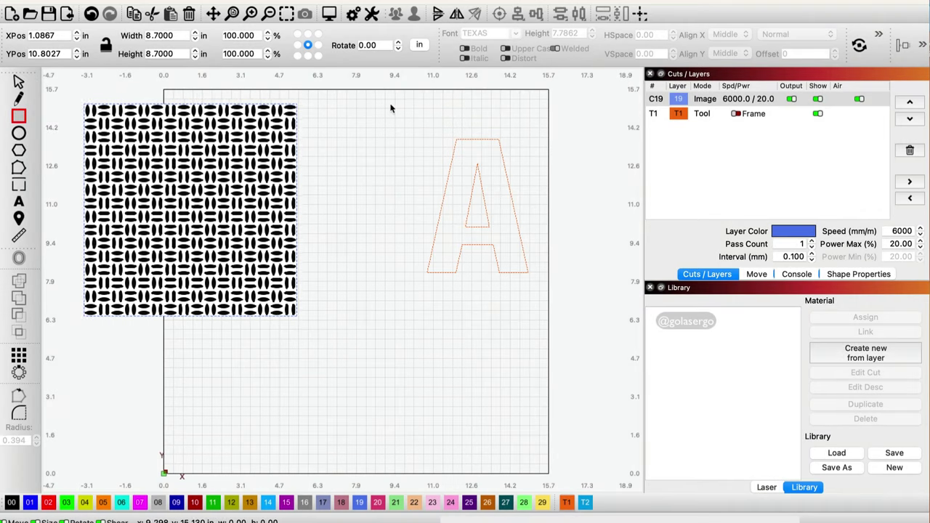
left_click_drag(394, 123, 565, 307)
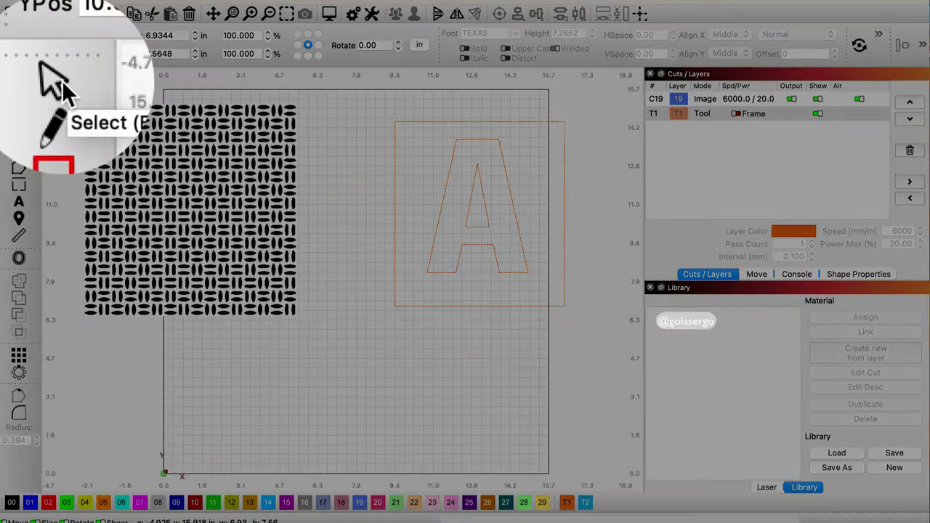
left_click(19, 82)
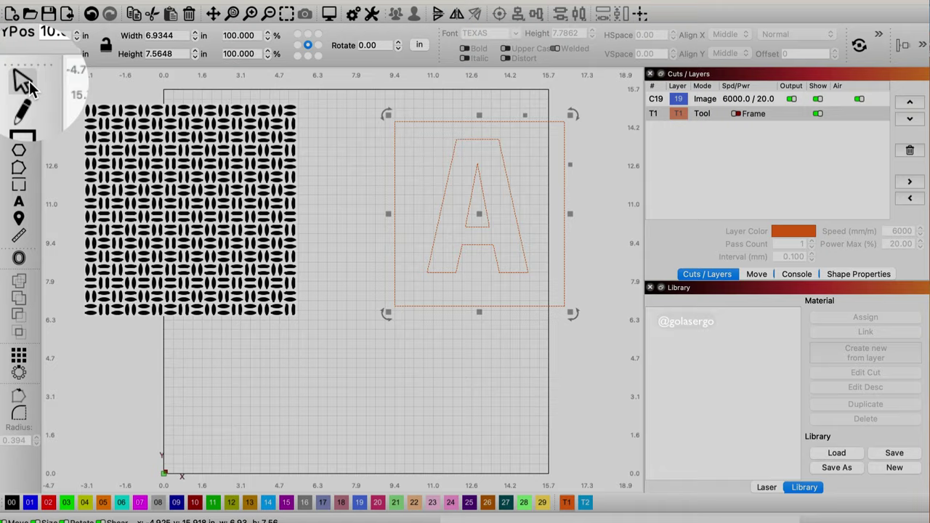
left_click_drag(602, 325, 369, 108)
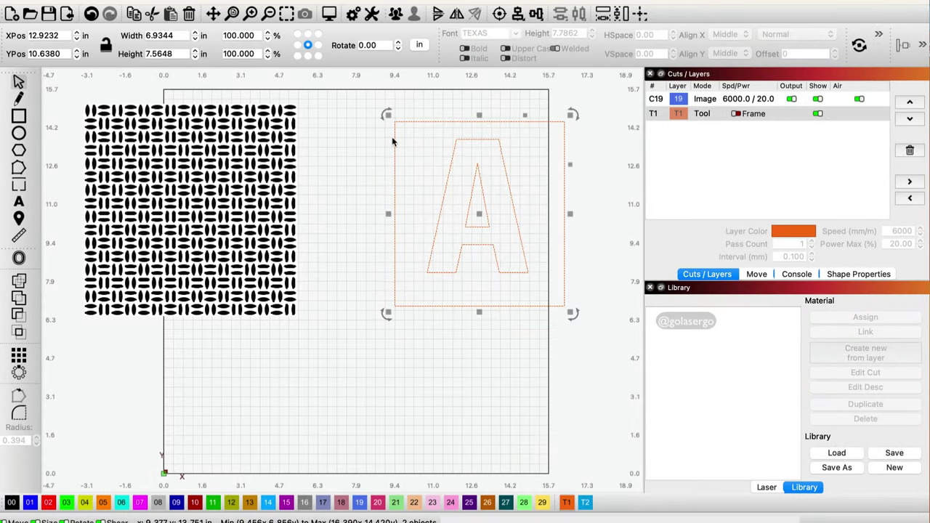
Centre the letter A inside its rectangle and group the two shapes
left_click(499, 14)
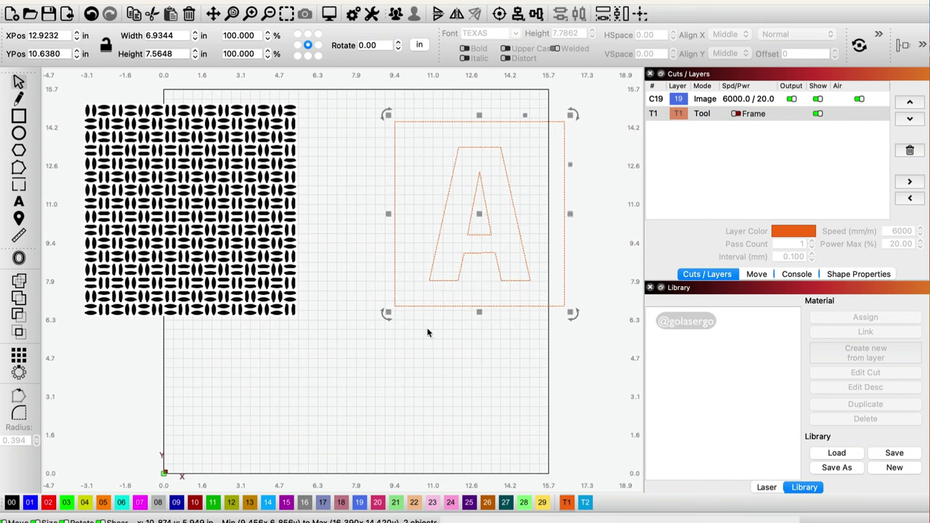
right_click(480, 215)
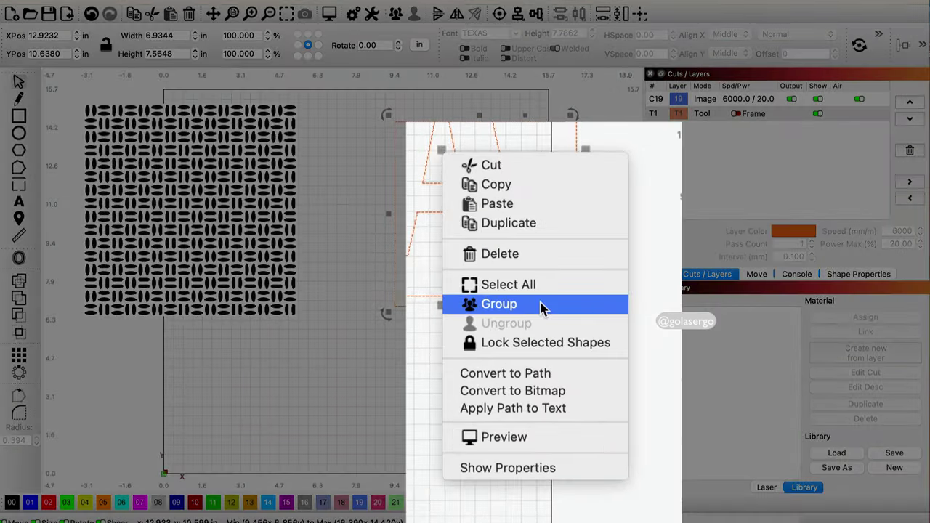
left_click(543, 314)
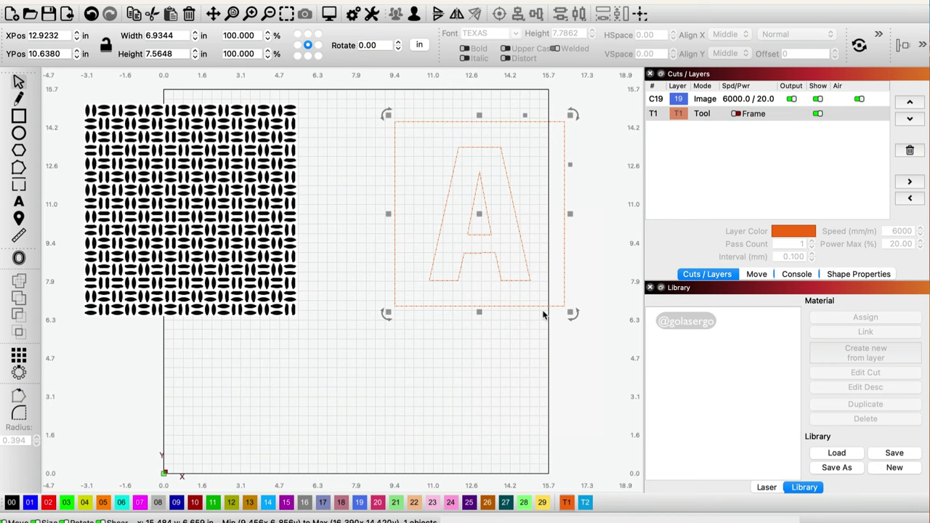
Position the grouped A and rectangle over the oval pattern image near X 4.96, Y 10.09
left_click_drag(479, 214, 515, 216)
left_click_drag(206, 191, 303, 200)
left_click(516, 216)
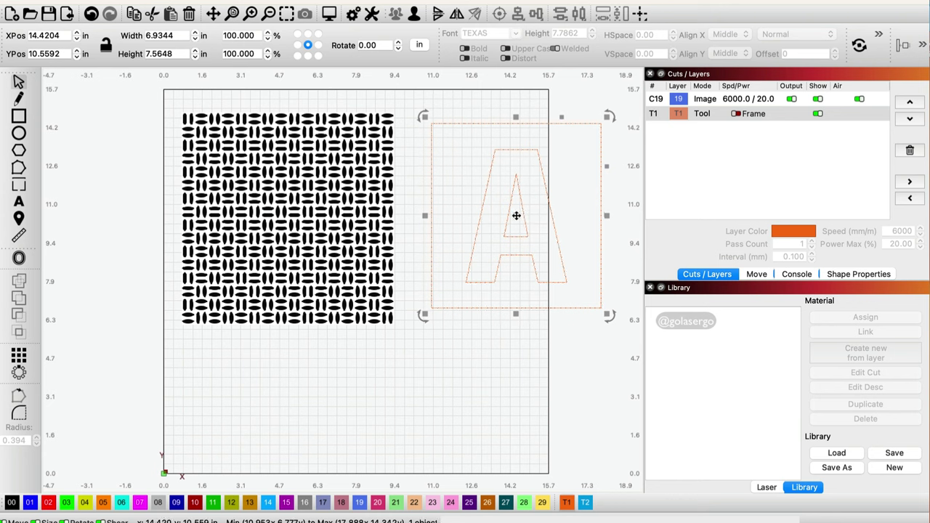
left_click_drag(513, 216, 388, 213)
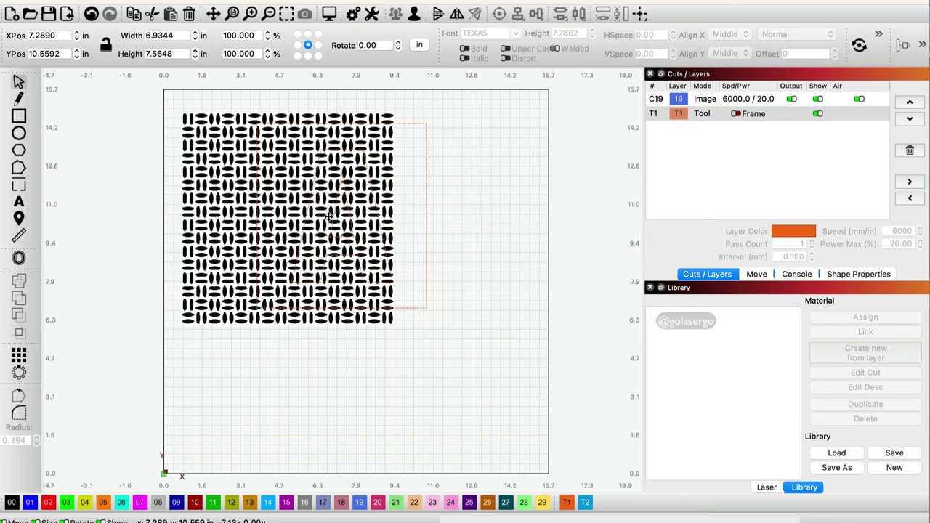
left_click_drag(328, 215, 284, 225)
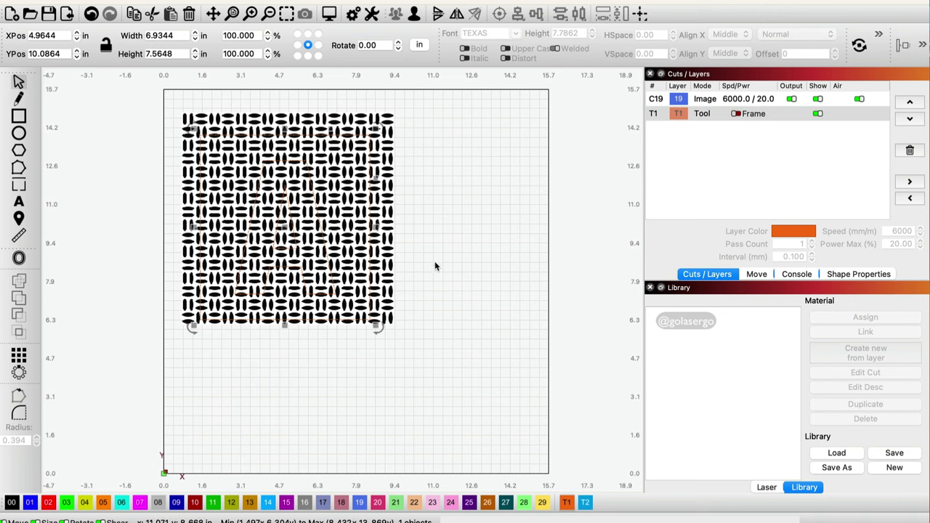
Centre the pattern on the framed A group and mask it, leaving a blank A knockout
left_click(439, 268)
left_click_drag(510, 343, 133, 102)
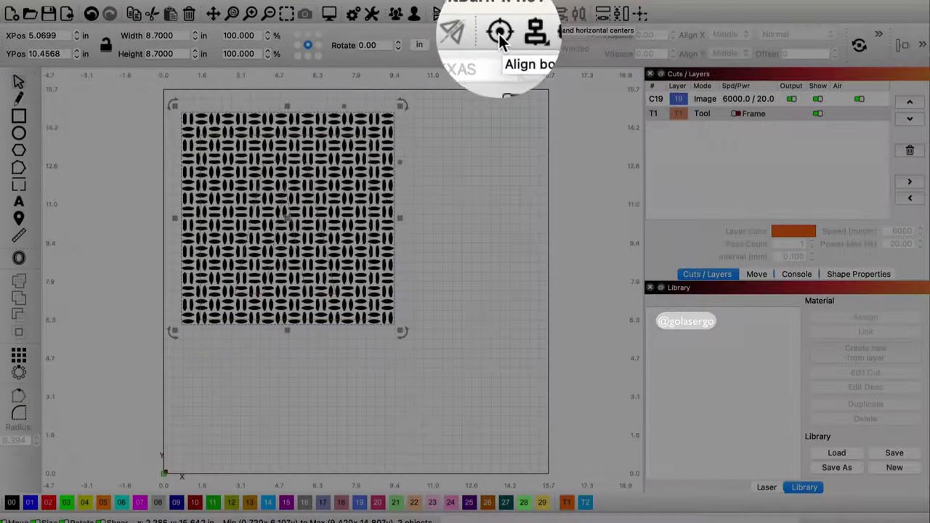
left_click(500, 14)
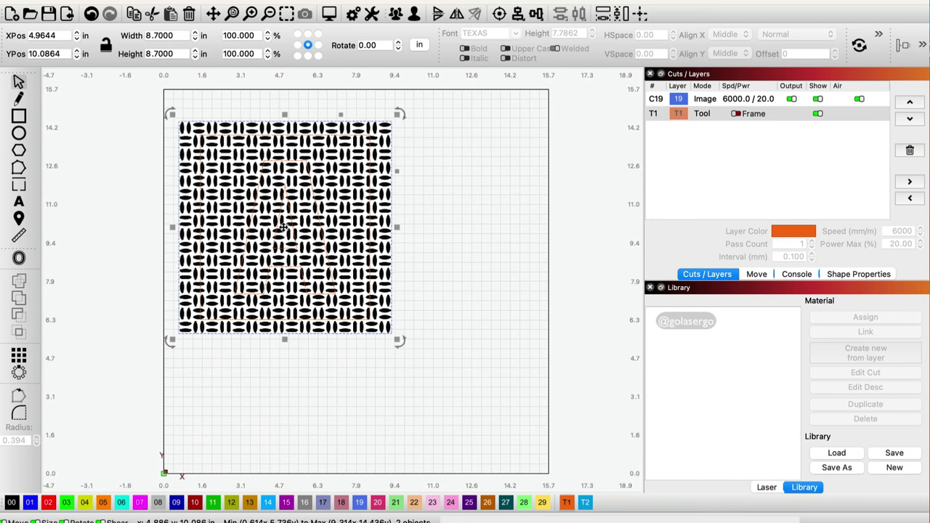
right_click(283, 226)
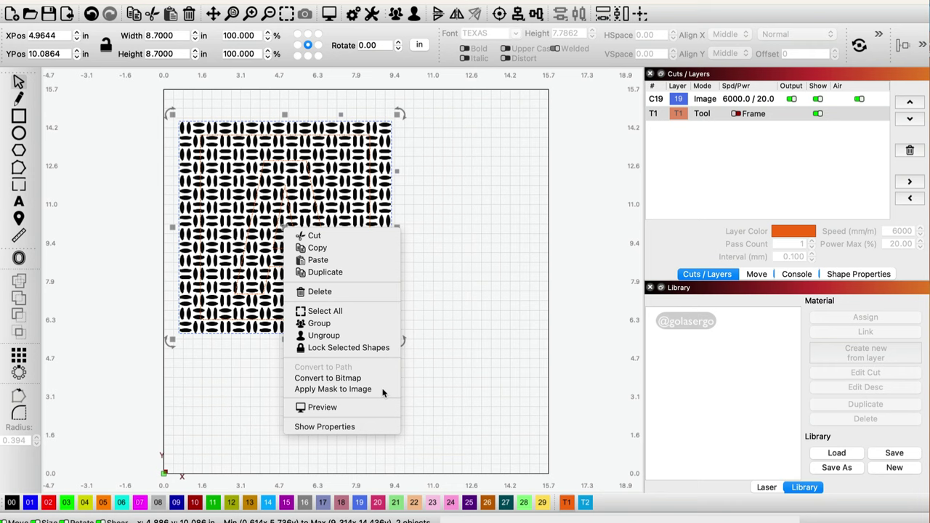
left_click(380, 389)
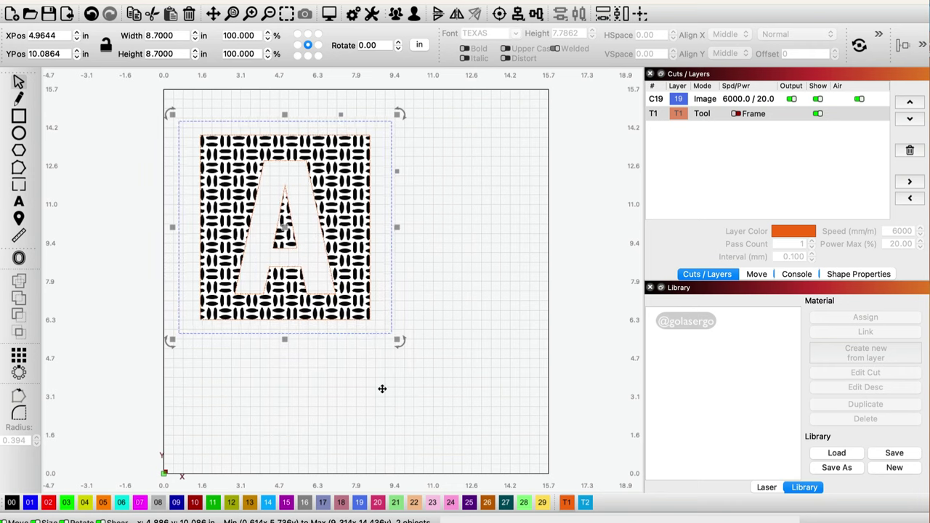
Enlarge the masked pattern image to about 9.57 inches
left_click(449, 374)
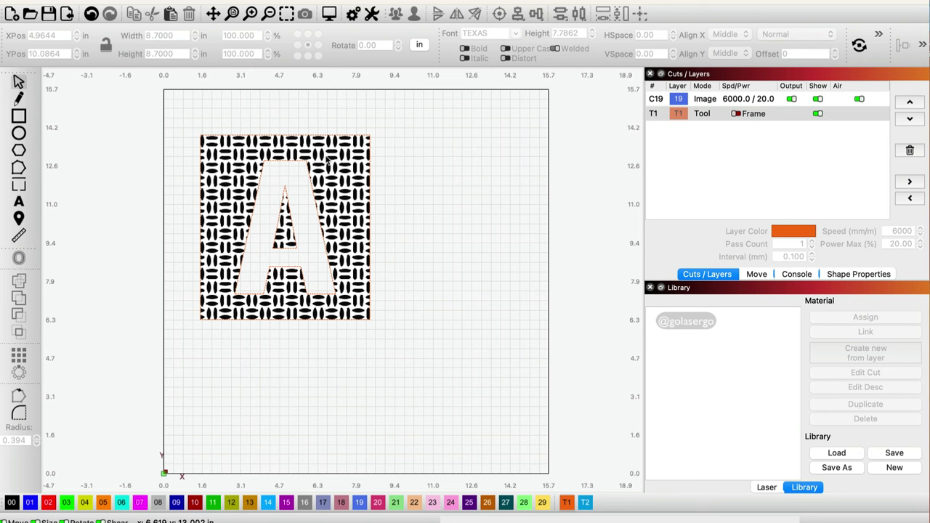
left_click_drag(328, 161, 350, 140)
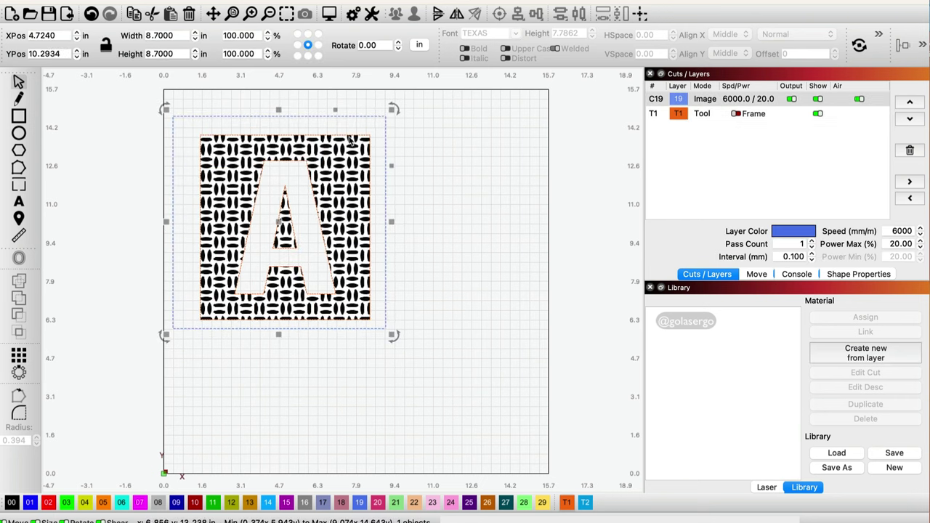
mouse_move(393, 110)
left_mouse_down()
mouse_move(407, 95)
mouse_move(380, 119)
mouse_move(410, 110)
left_mouse_up()
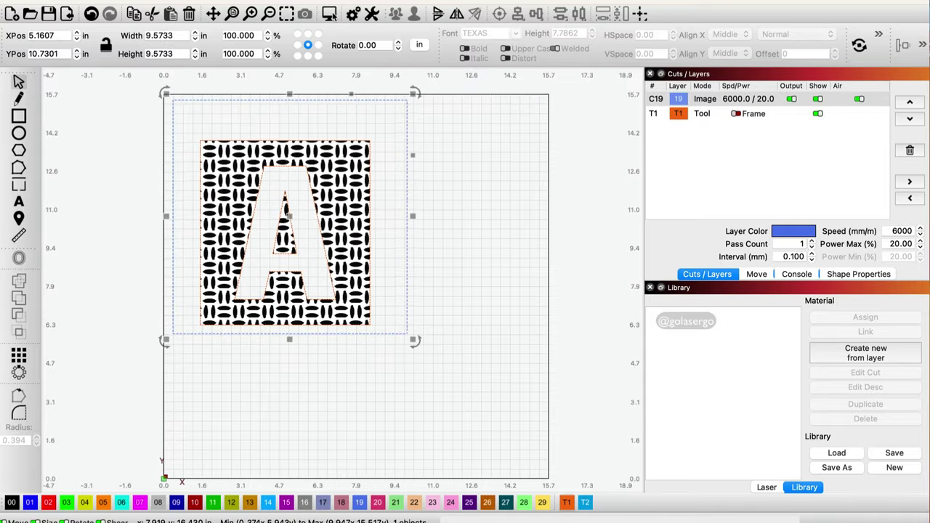
Run the job preview to the end, showing a 51:36 estimated total time
left_click(330, 15)
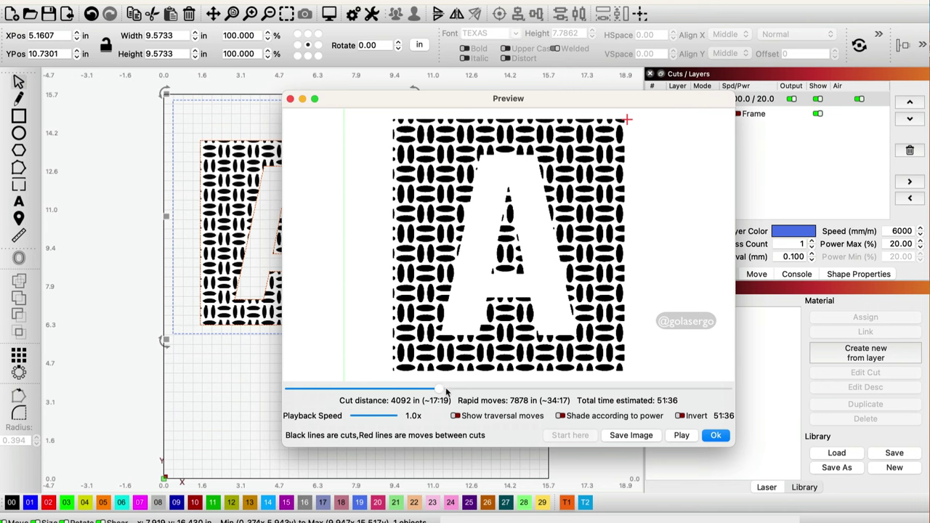
left_click_drag(446, 392, 728, 381)
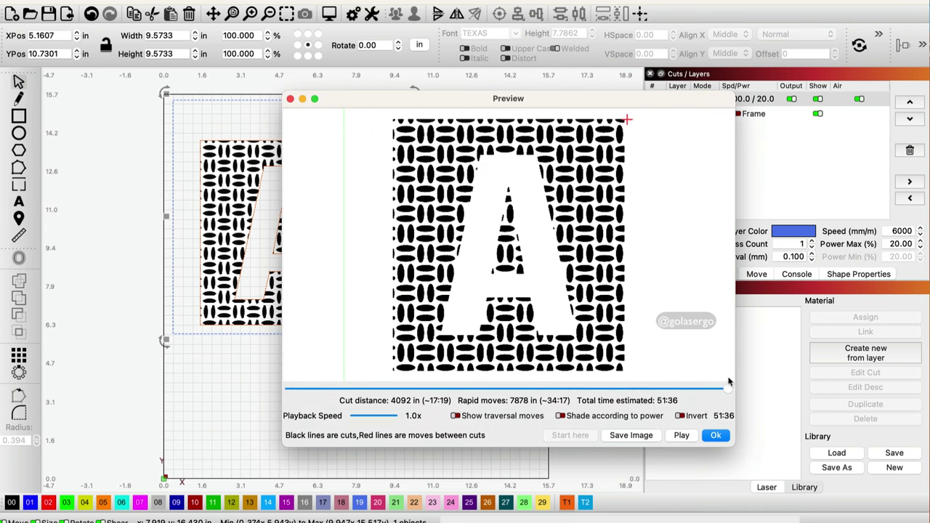
left_click(716, 436)
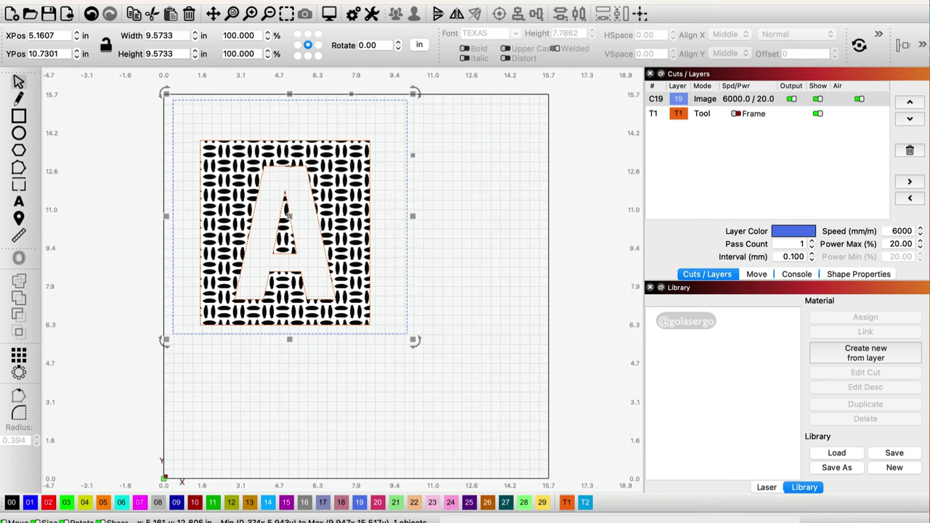
Move the A and square outlines to red Line layer C02 and preview the 51:51 job
left_click(289, 142)
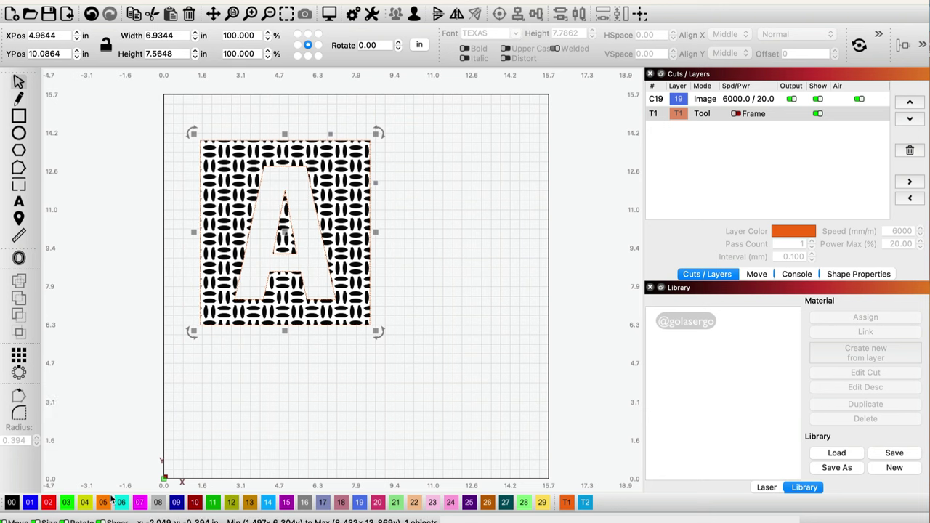
left_click(49, 502)
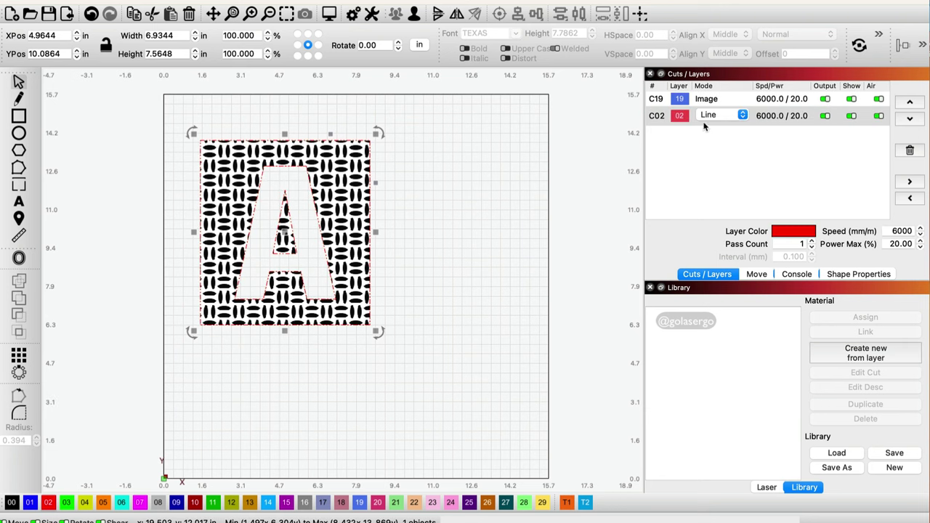
left_click(329, 15)
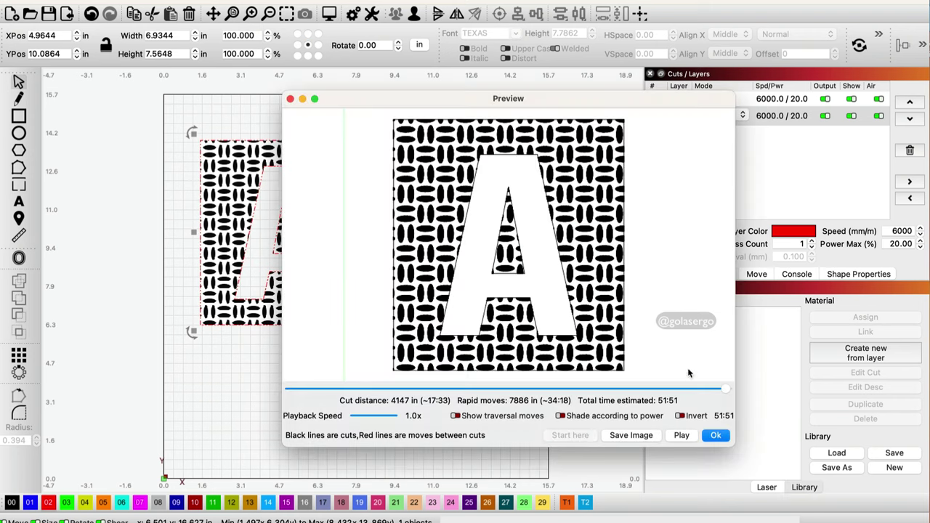
Close the job preview to return to the knockout A design with its red C02 outlines
left_click(716, 436)
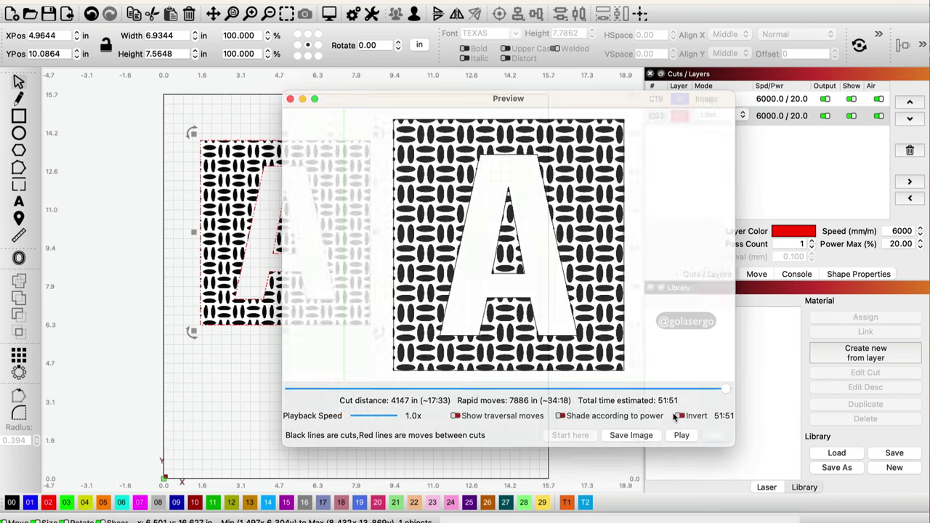